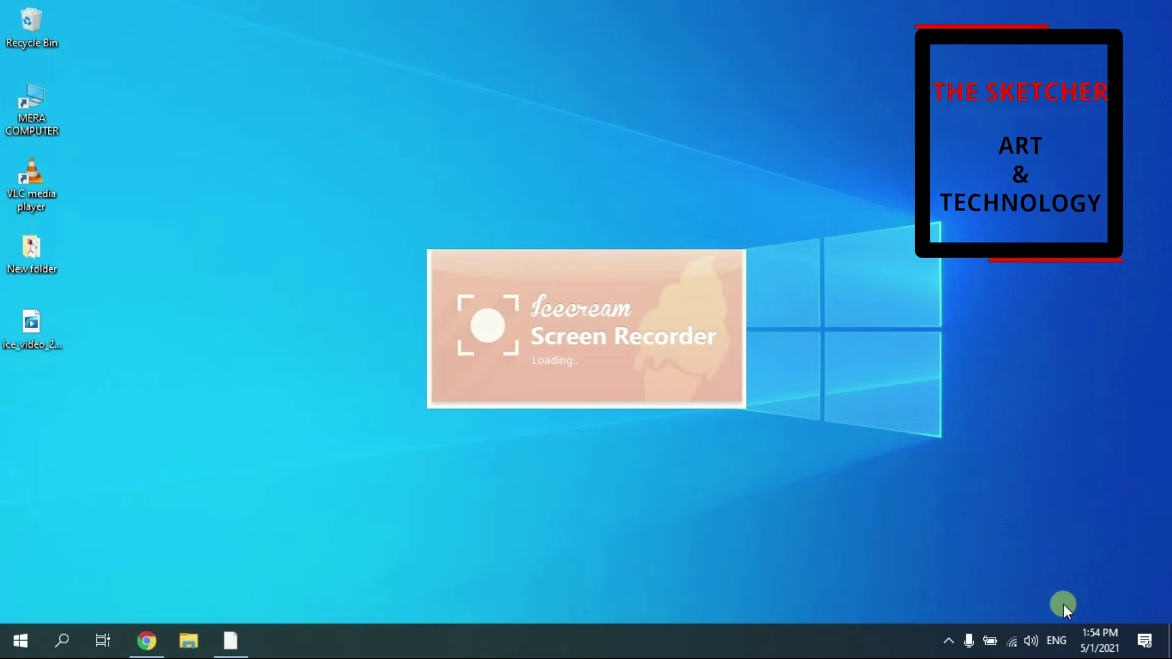
Open File Explorer at This PC to show the computer's drives
left_click(184, 650)
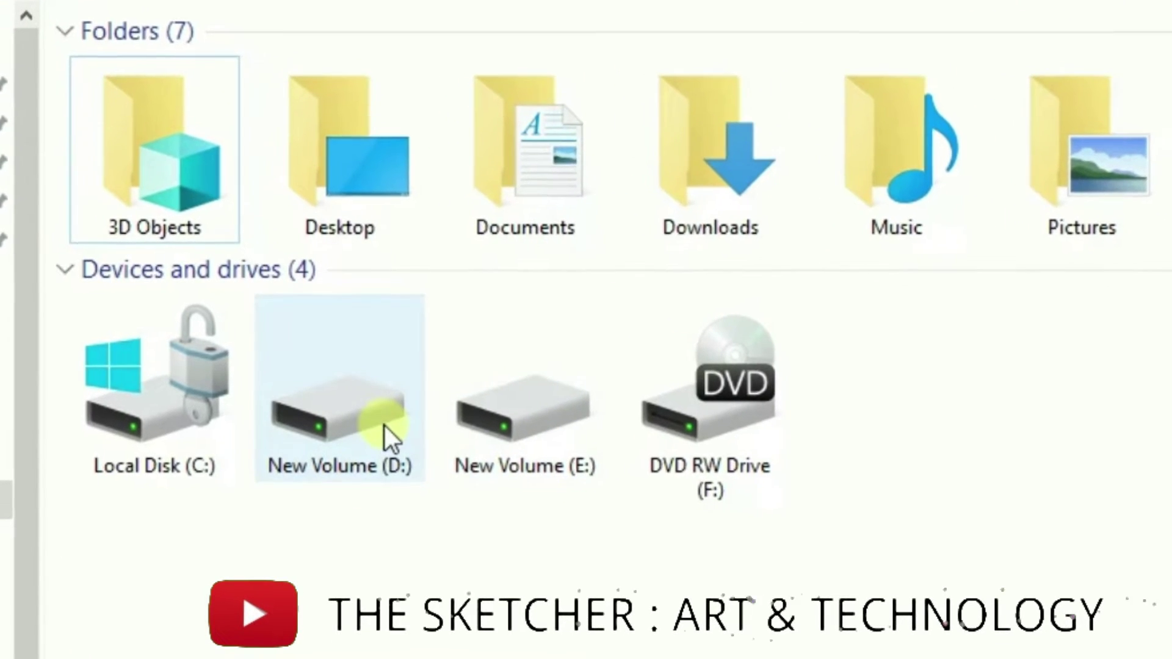
mouse_move(188, 462)
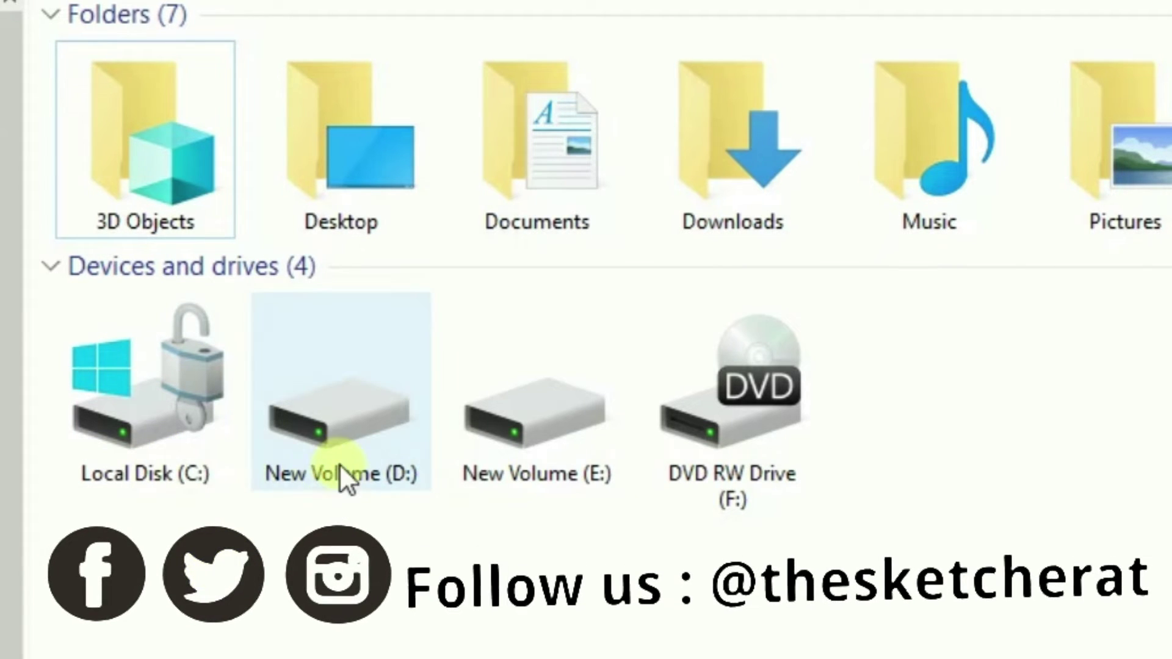
right_click(346, 407)
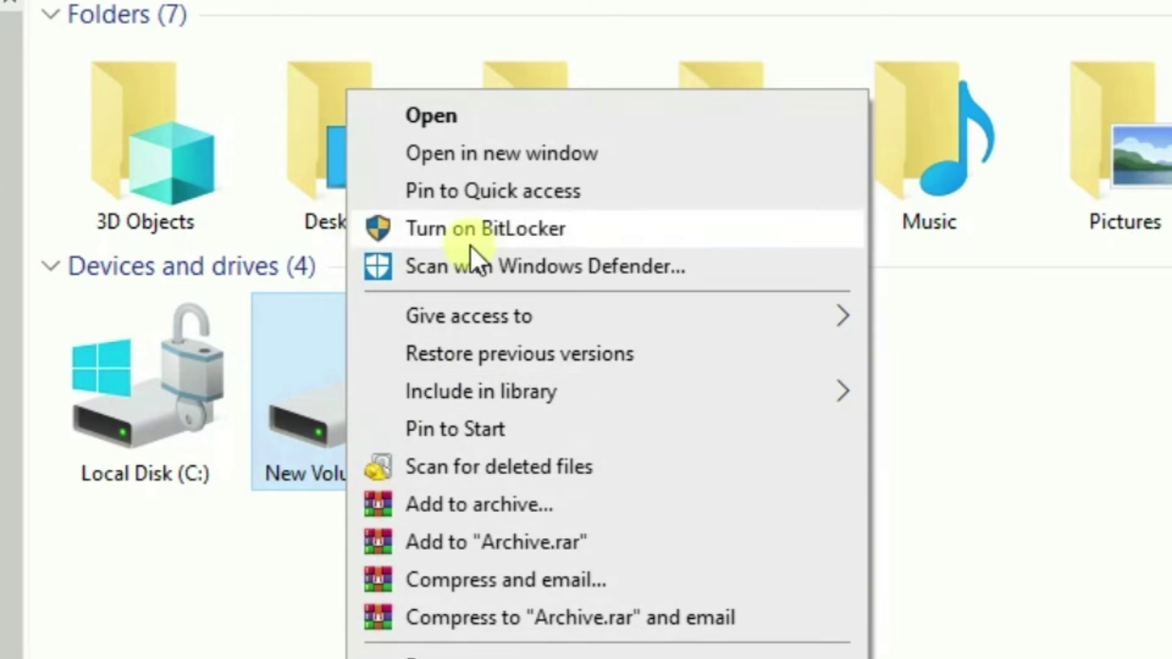
left_click(470, 244)
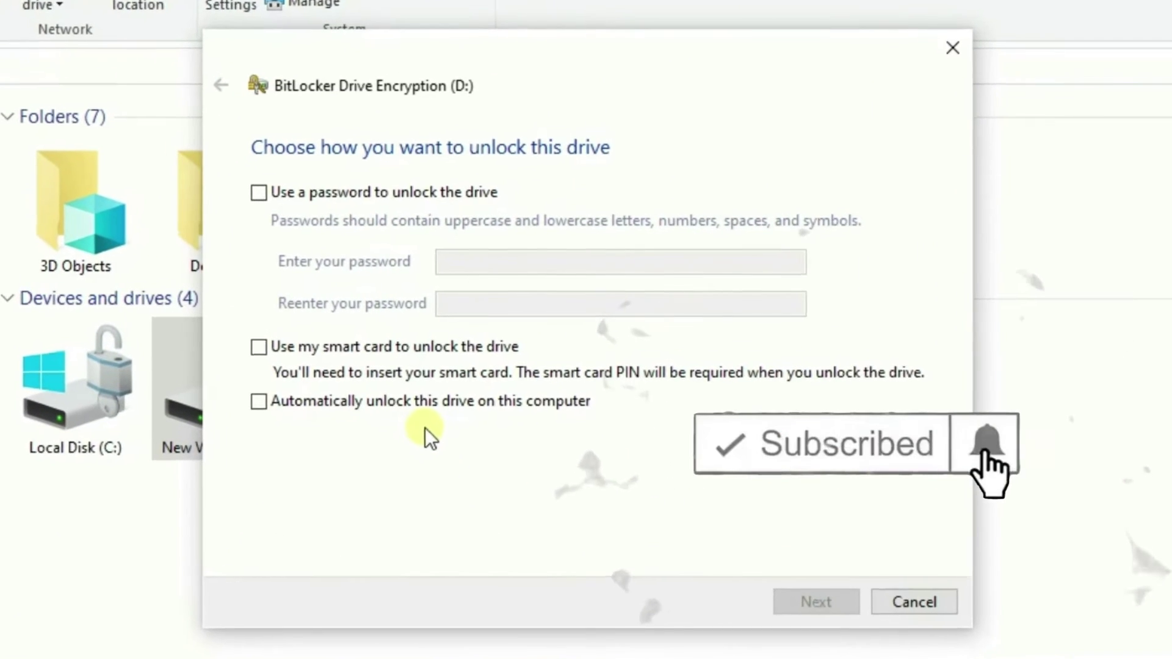
left_click(423, 414)
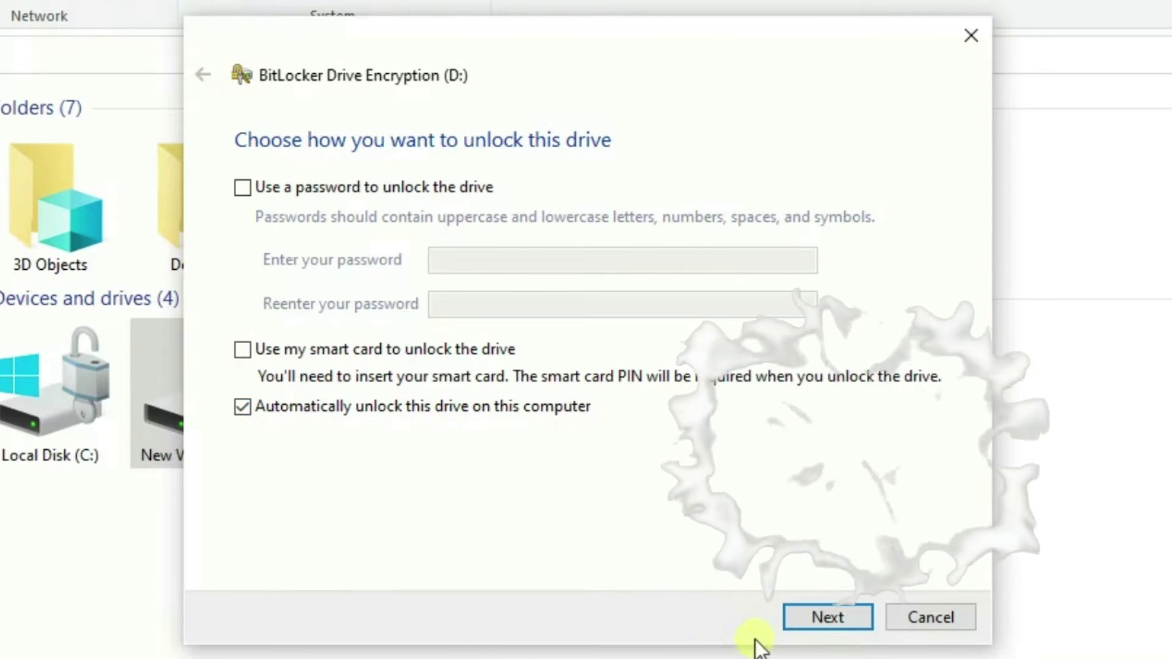
left_click(820, 614)
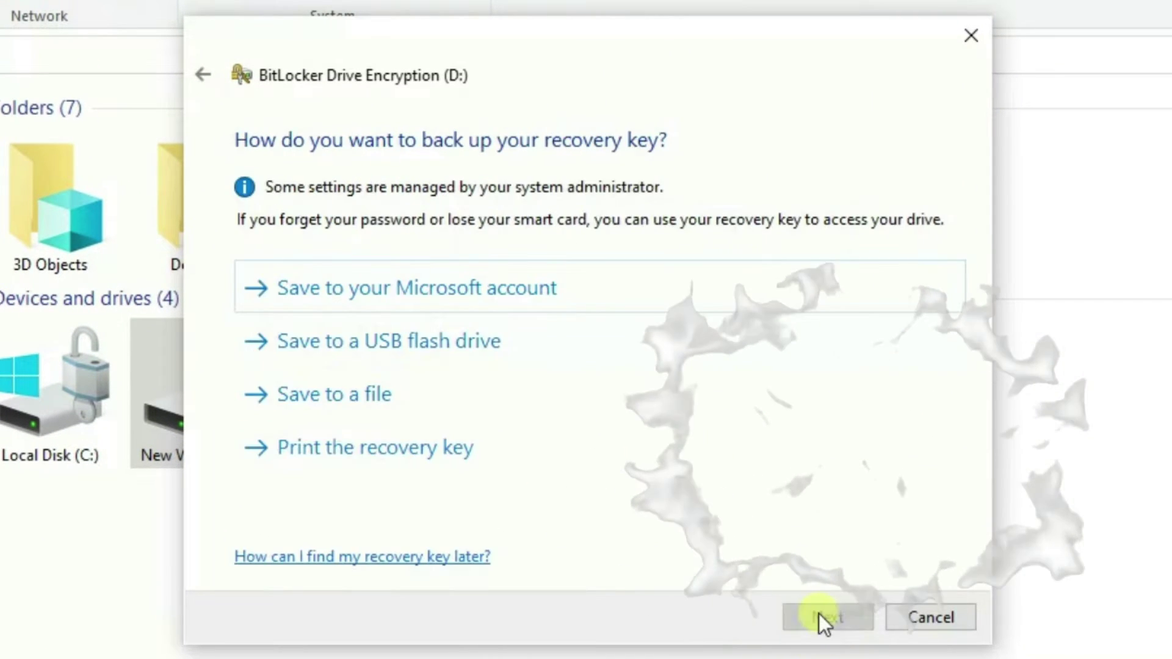
left_click(361, 454)
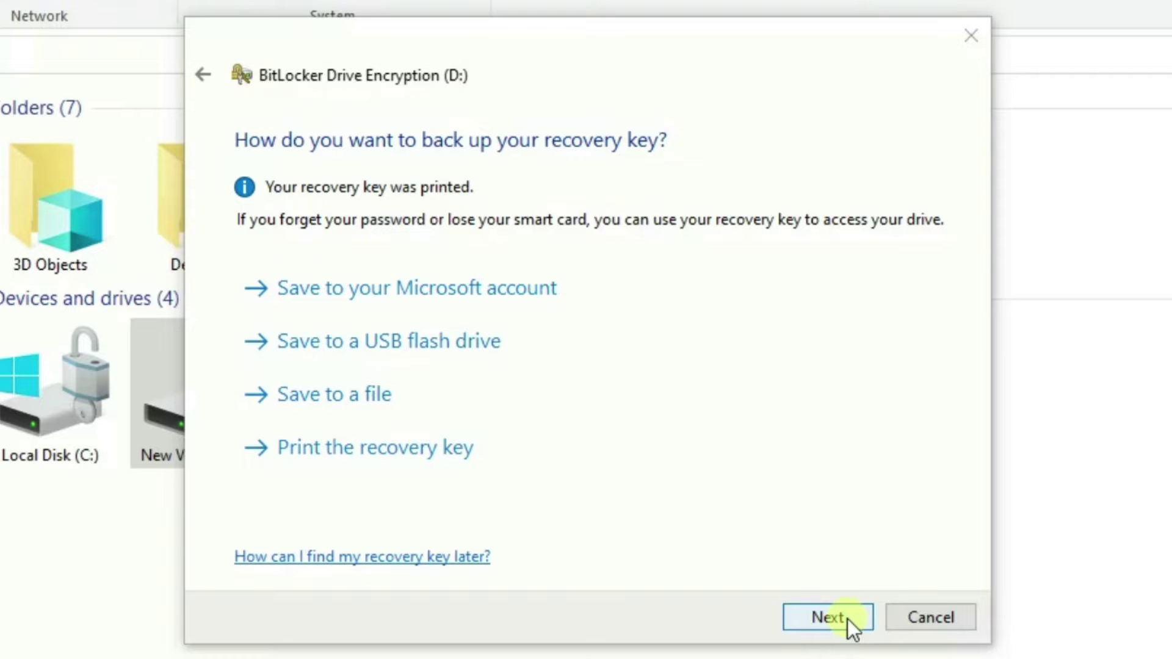
left_click(847, 620)
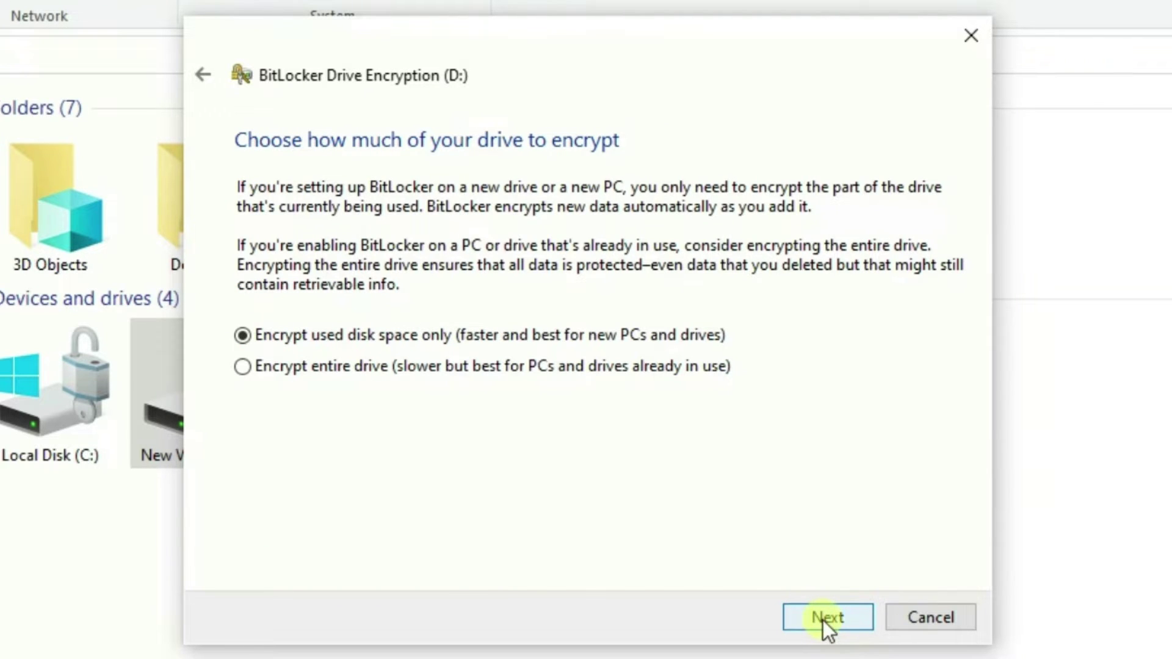
left_click(824, 620)
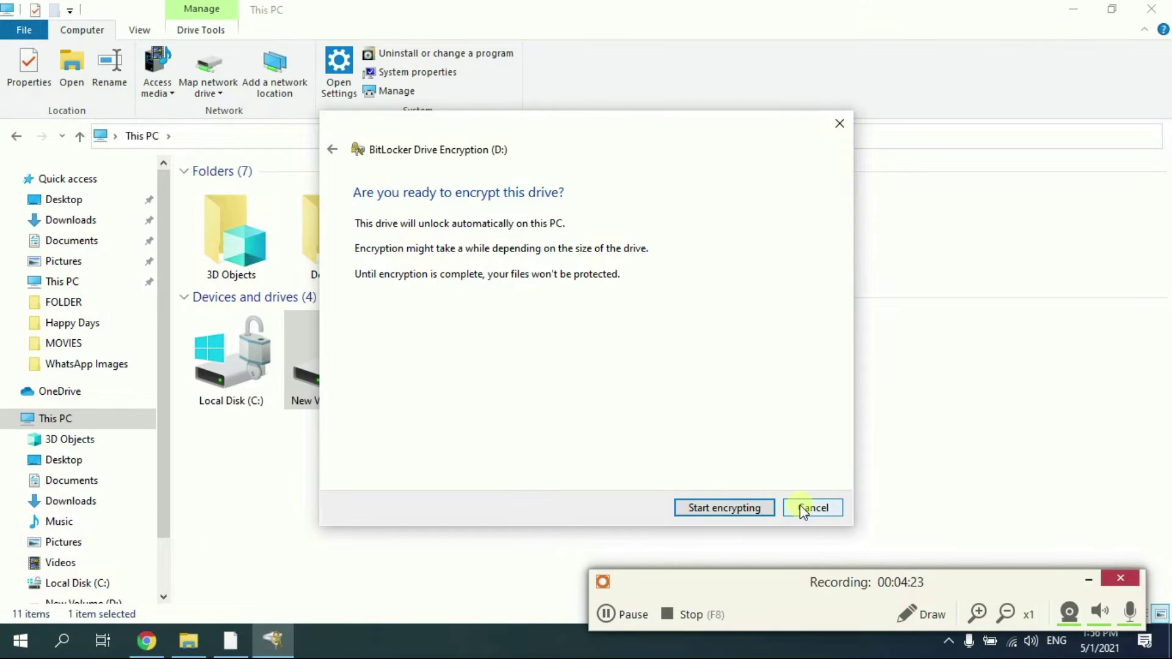
left_click(813, 509)
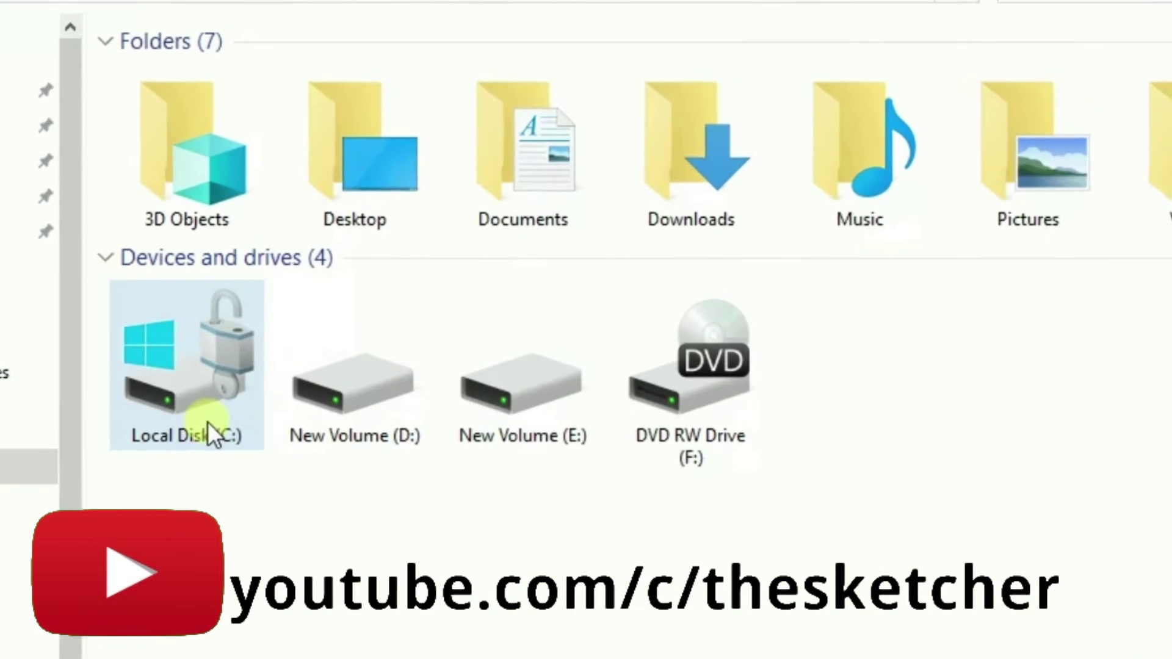
Turn off BitLocker for Local Disk (C:) and minimise the BitLocker Drive Encryption window
right_click(207, 426)
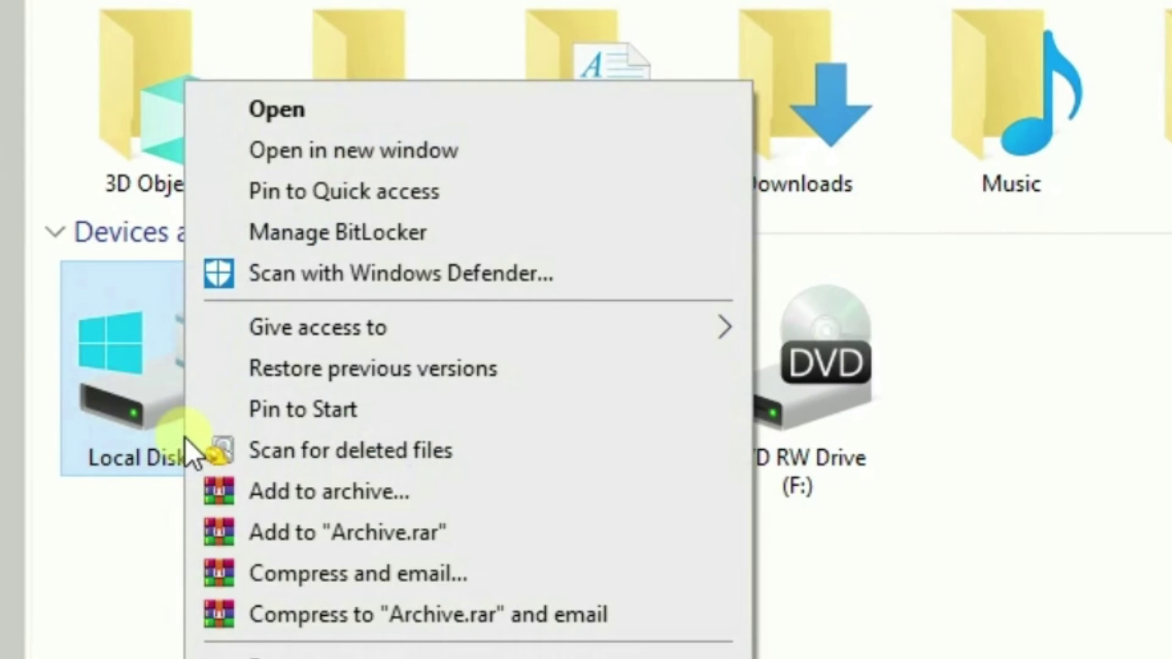
left_click(246, 246)
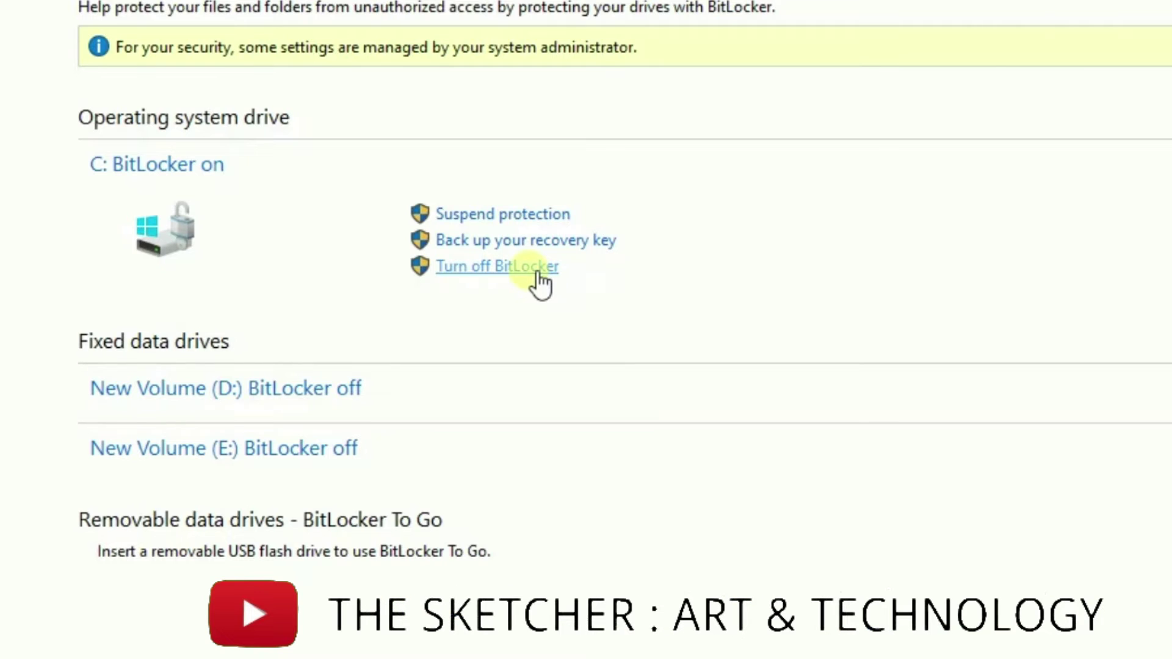
left_click(538, 274)
left_click(685, 403)
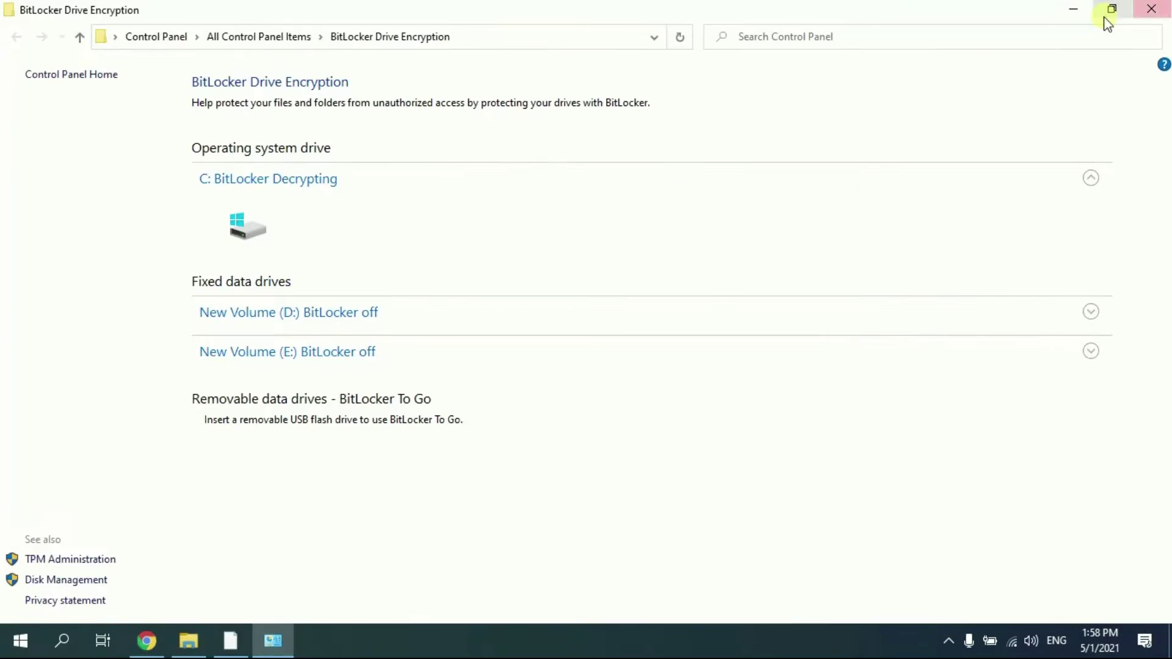
left_click(1074, 10)
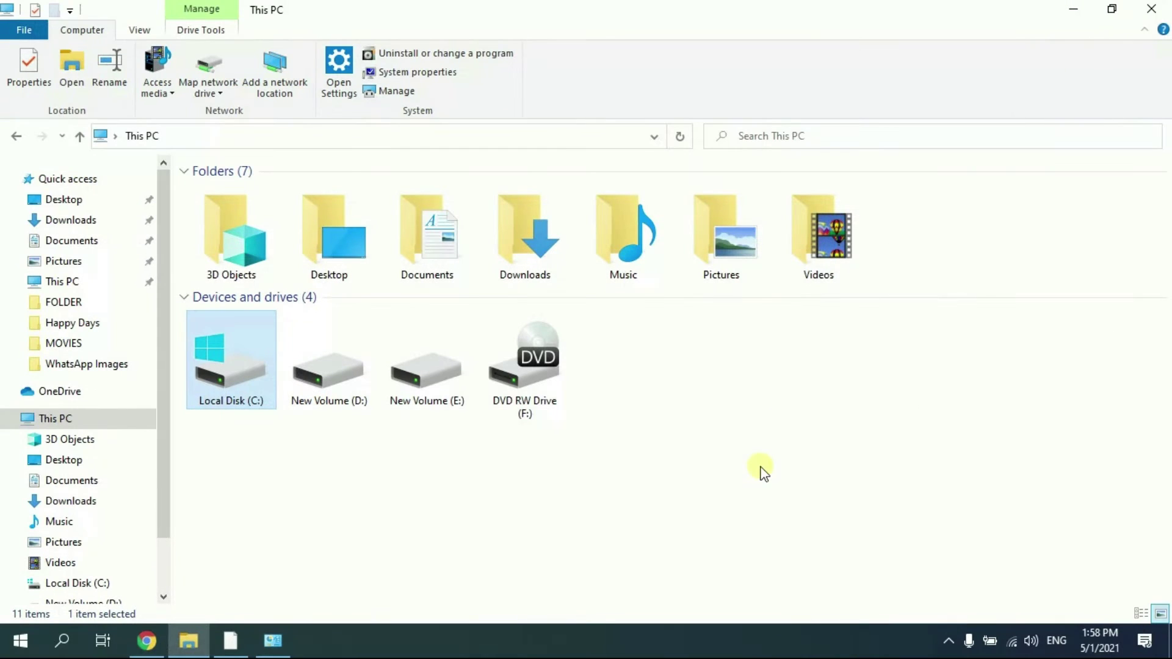
left_click(499, 488)
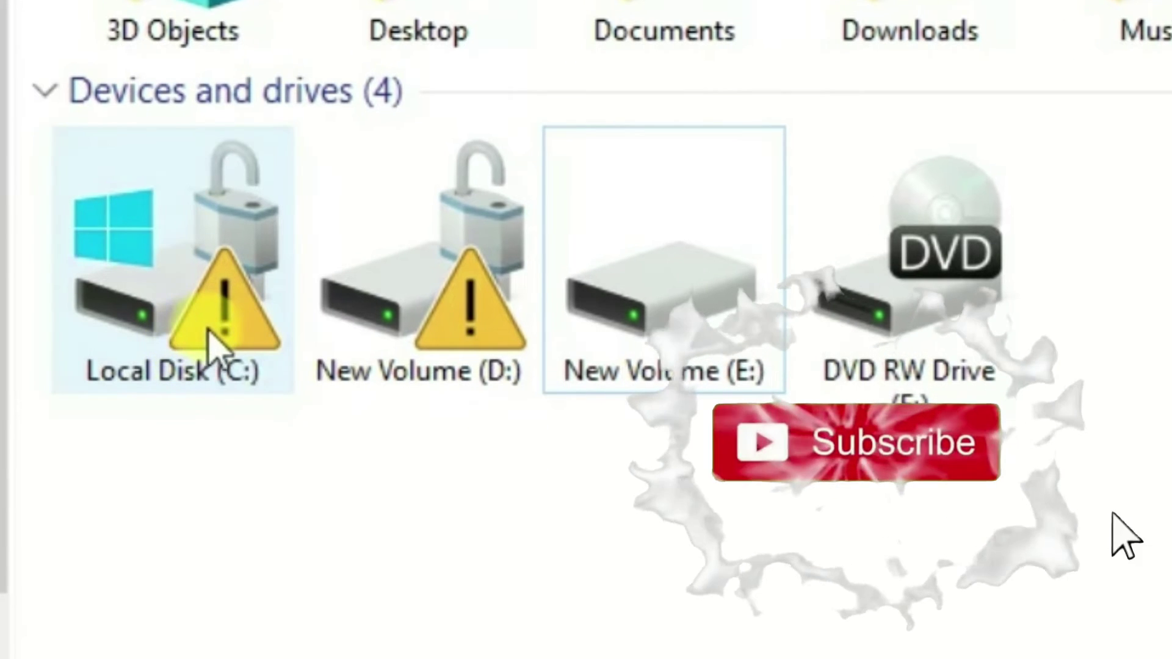
Start turning on BitLocker for New Volume (D:) and choose to automatically unlock the drive on this computer
mouse_move(214, 339)
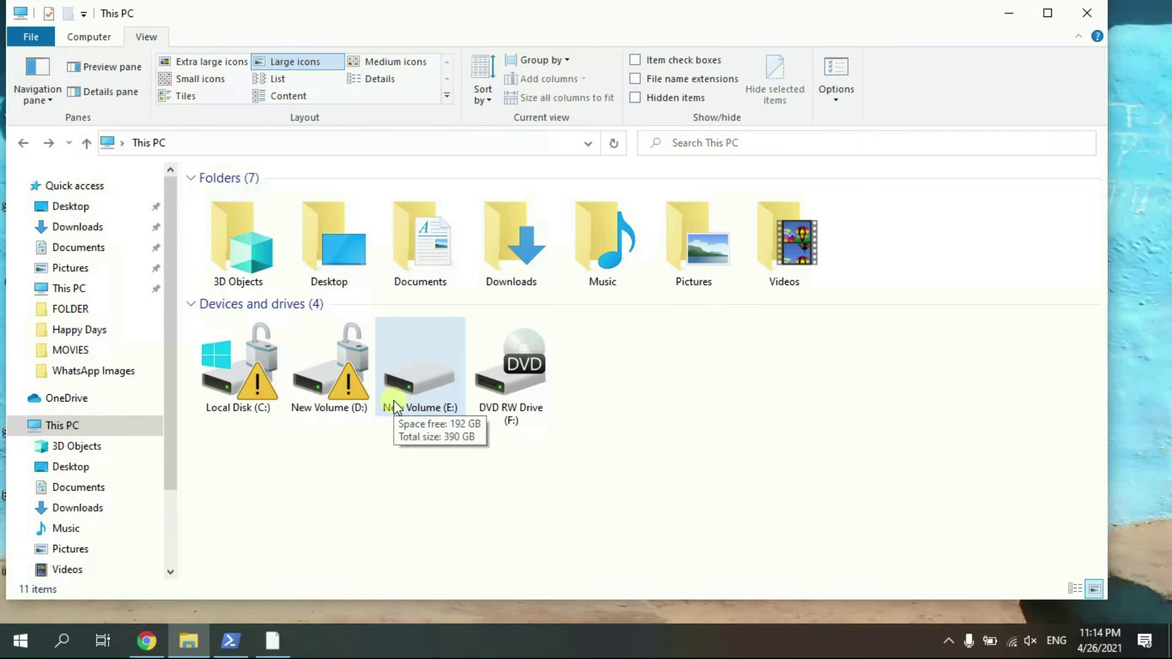
left_click(418, 475)
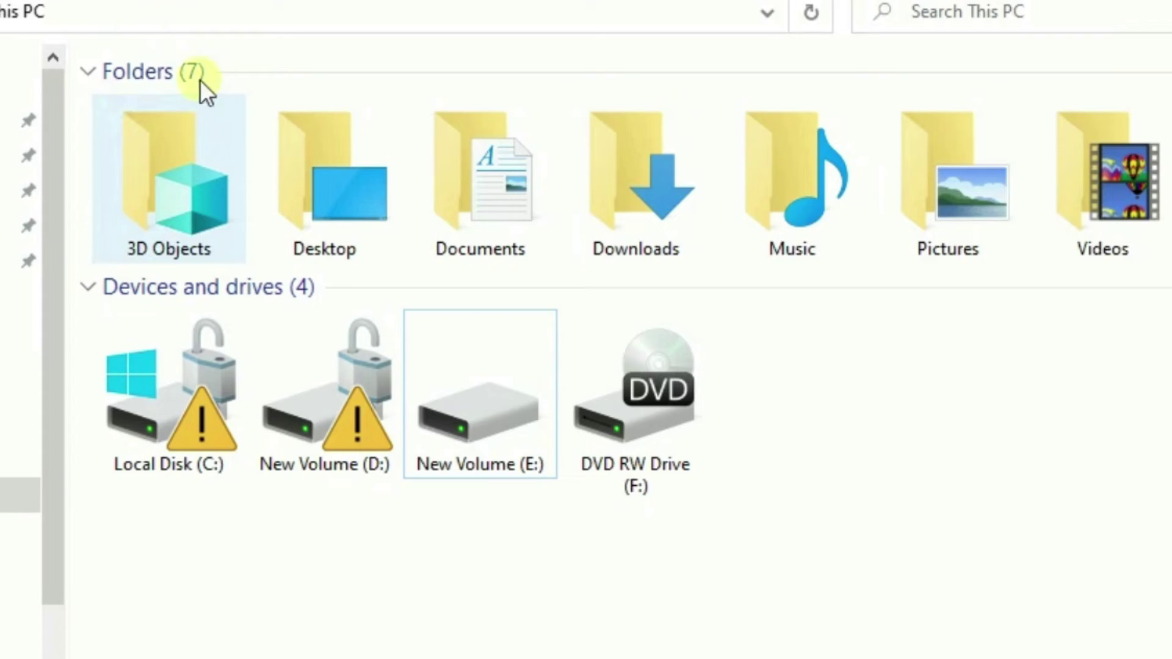
right_click(337, 393)
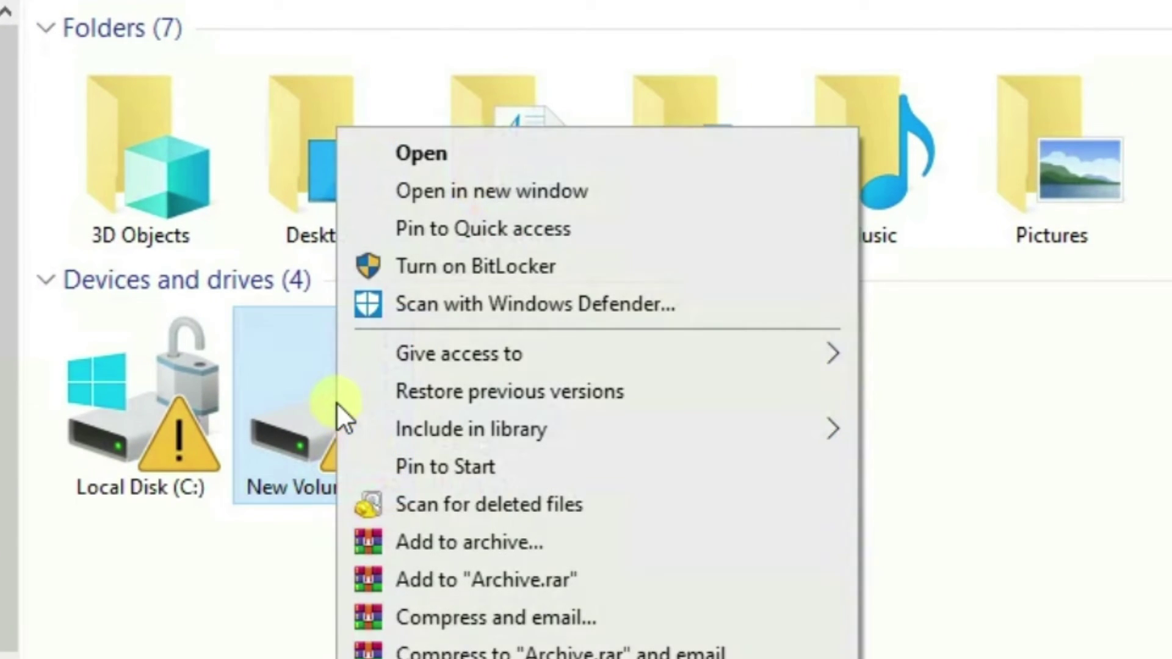
left_click(468, 272)
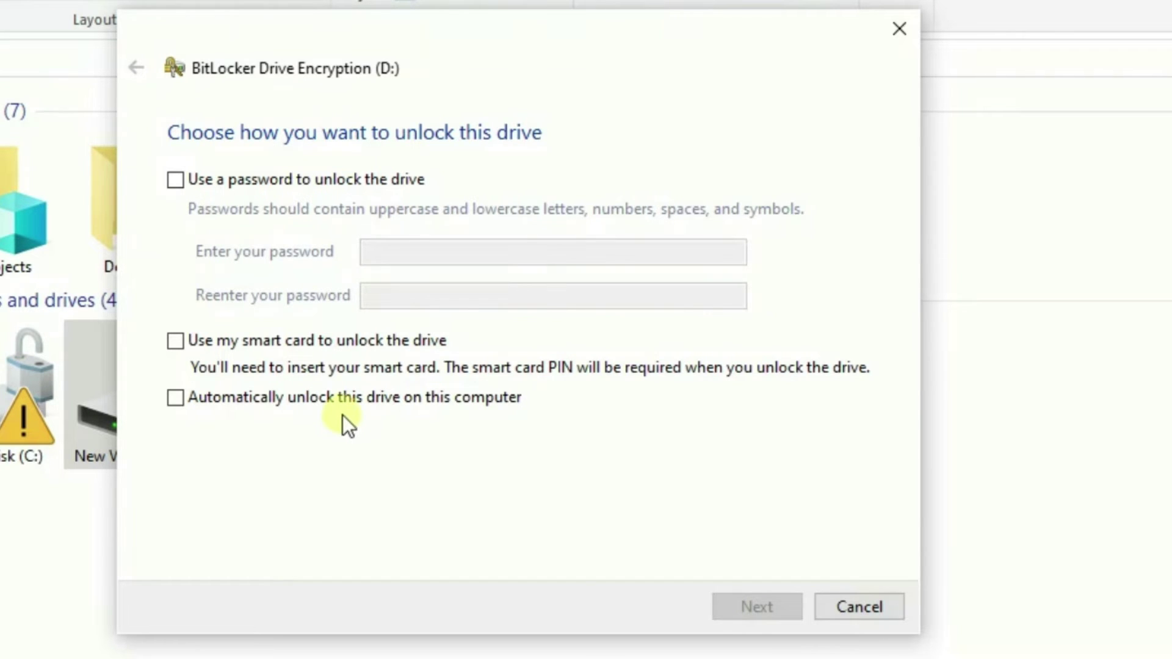
left_click(352, 393)
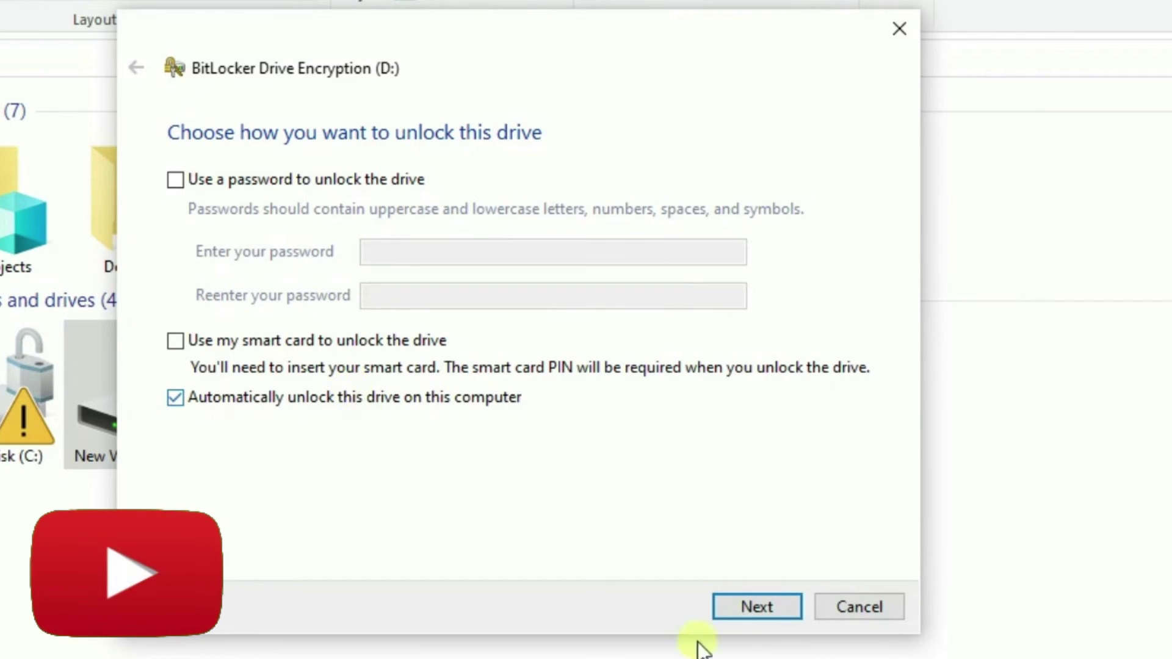
left_click(788, 611)
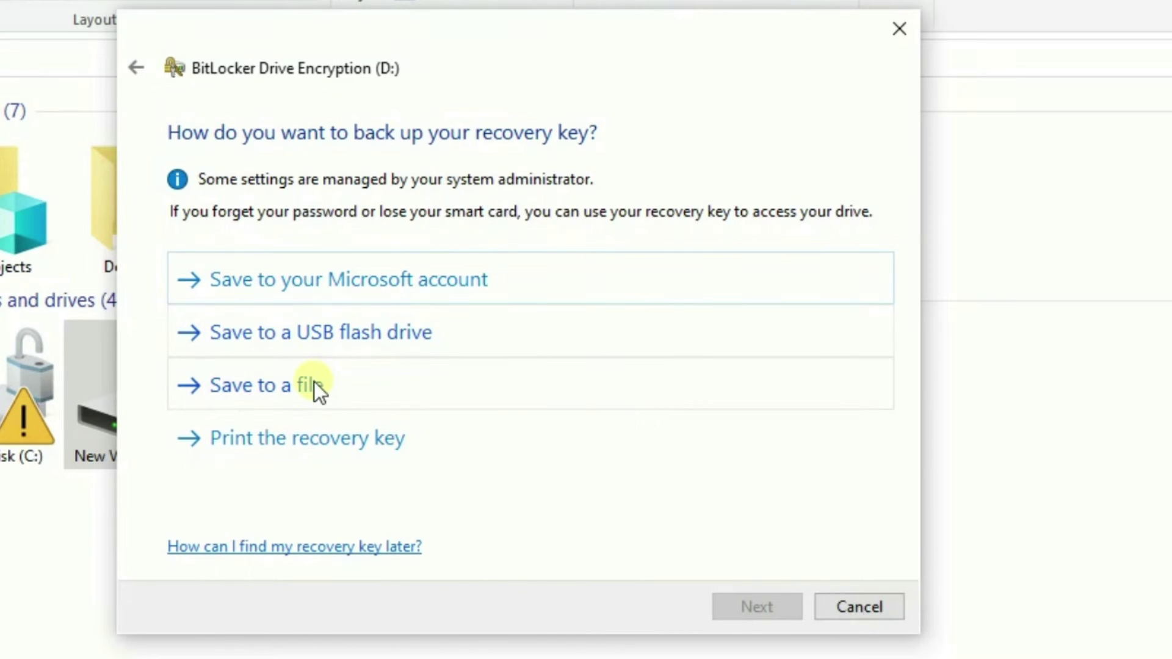
Back up the recovery key with Microsoft Print to PDF and complete the BitLocker setup for drive D
left_click(327, 436)
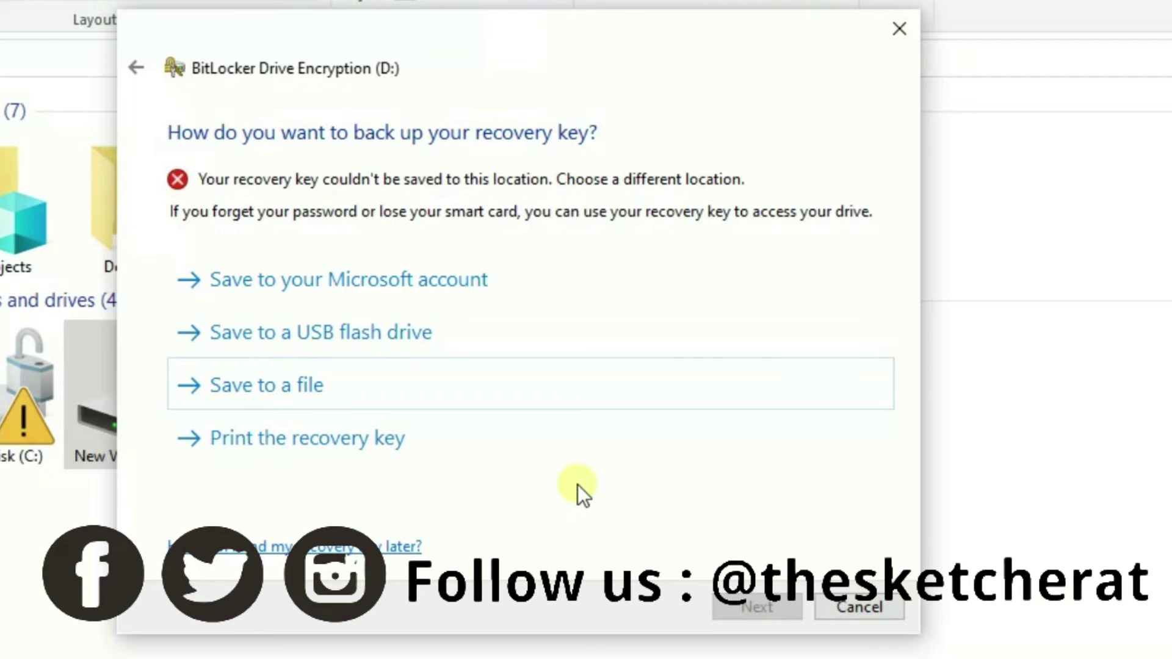
left_click(350, 441)
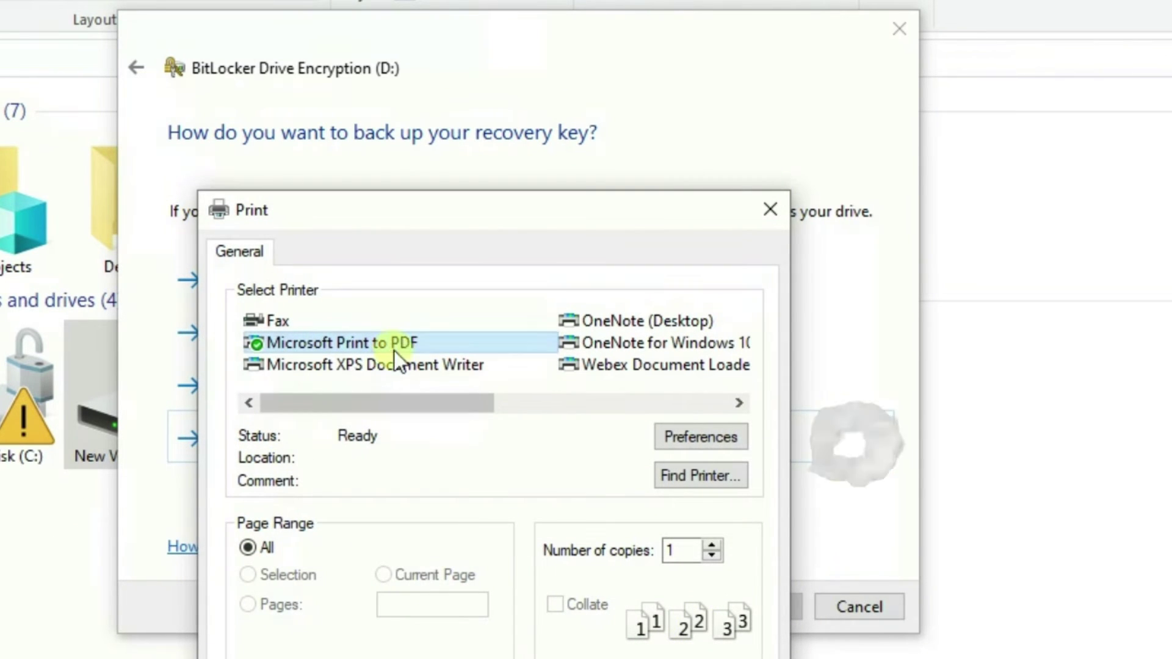
left_click(536, 658)
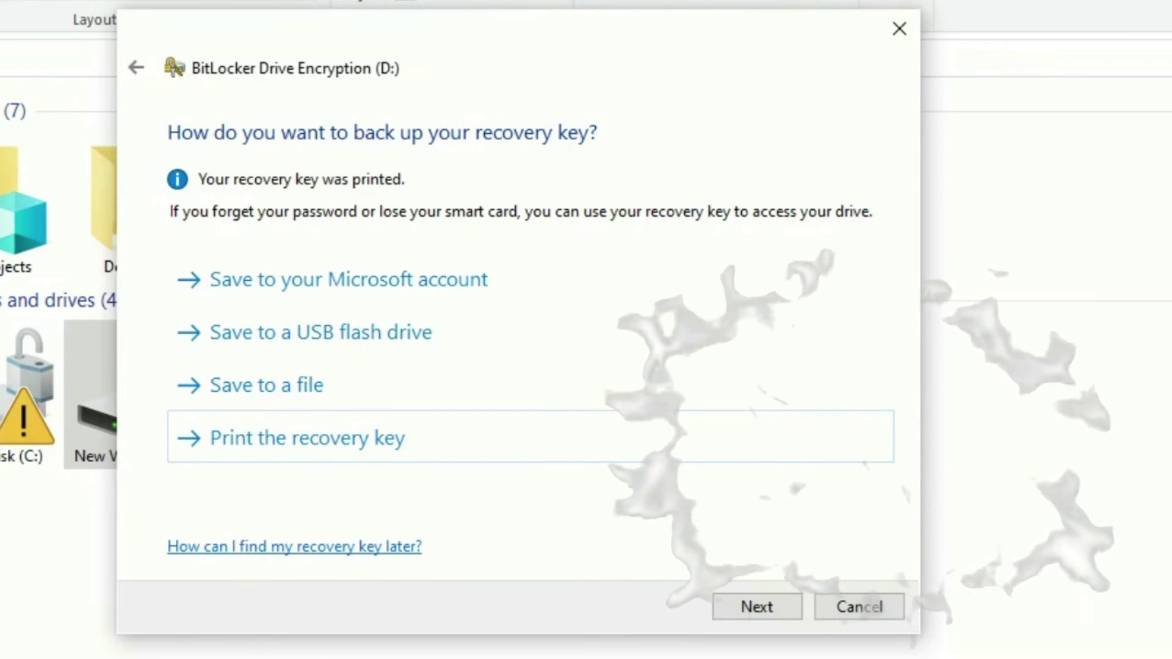
left_click(758, 608)
left_click(761, 610)
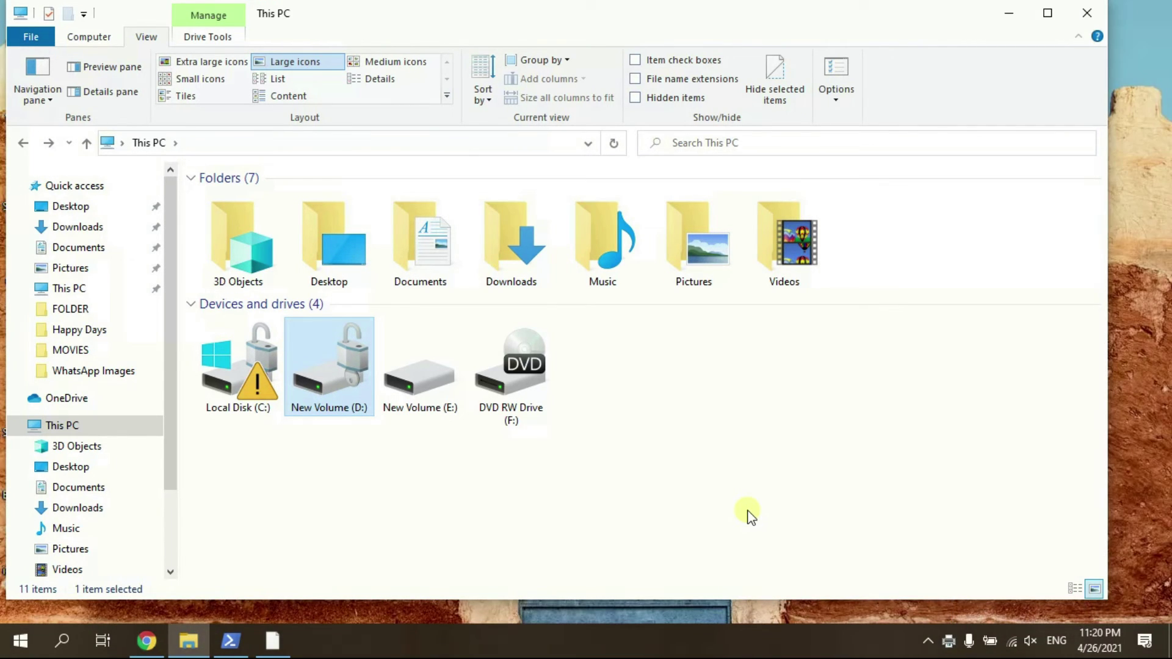
Minimise the This PC window and open Windows PowerShell by searching for "power"
left_click(1018, 23)
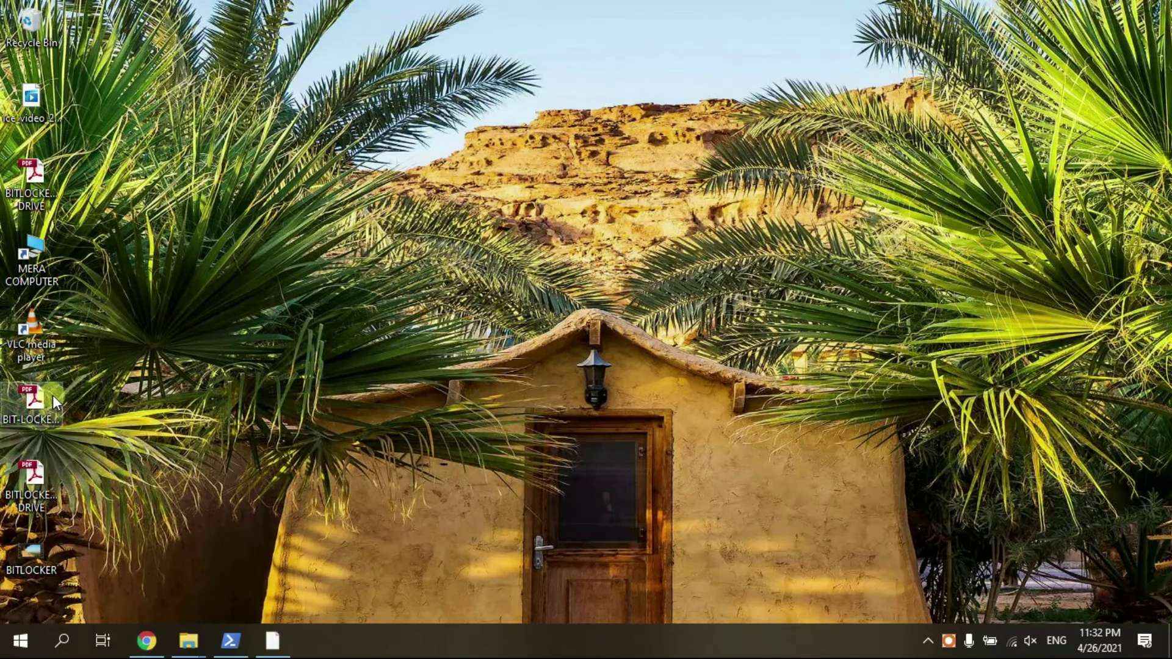
left_click(62, 640)
type("power")
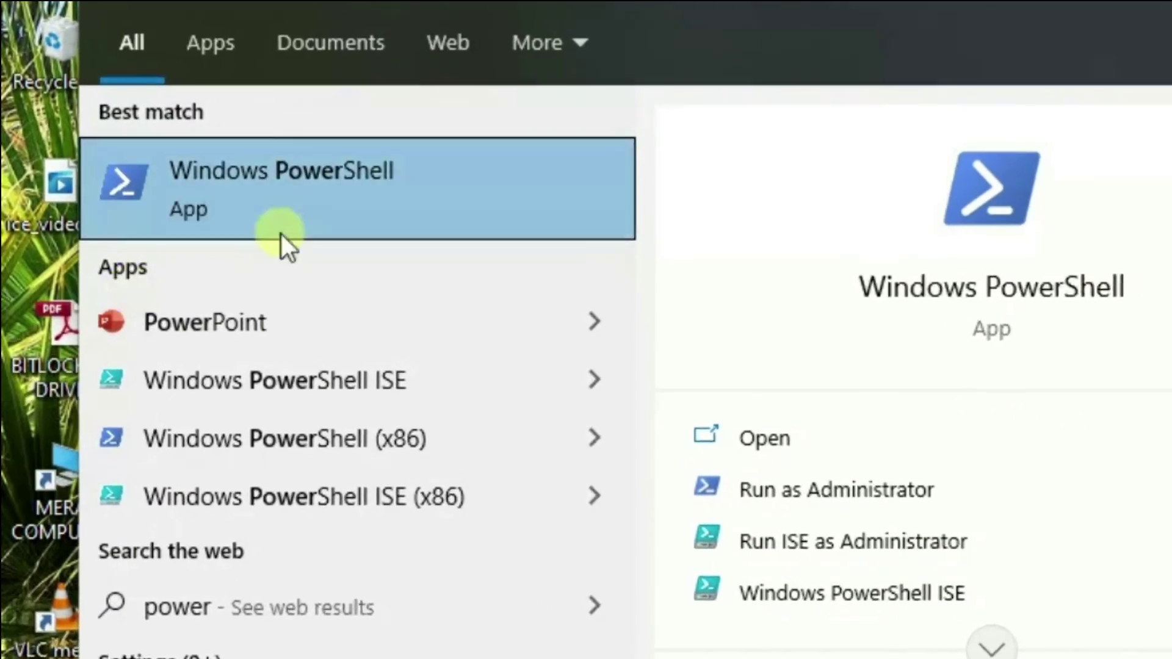
left_click(245, 195)
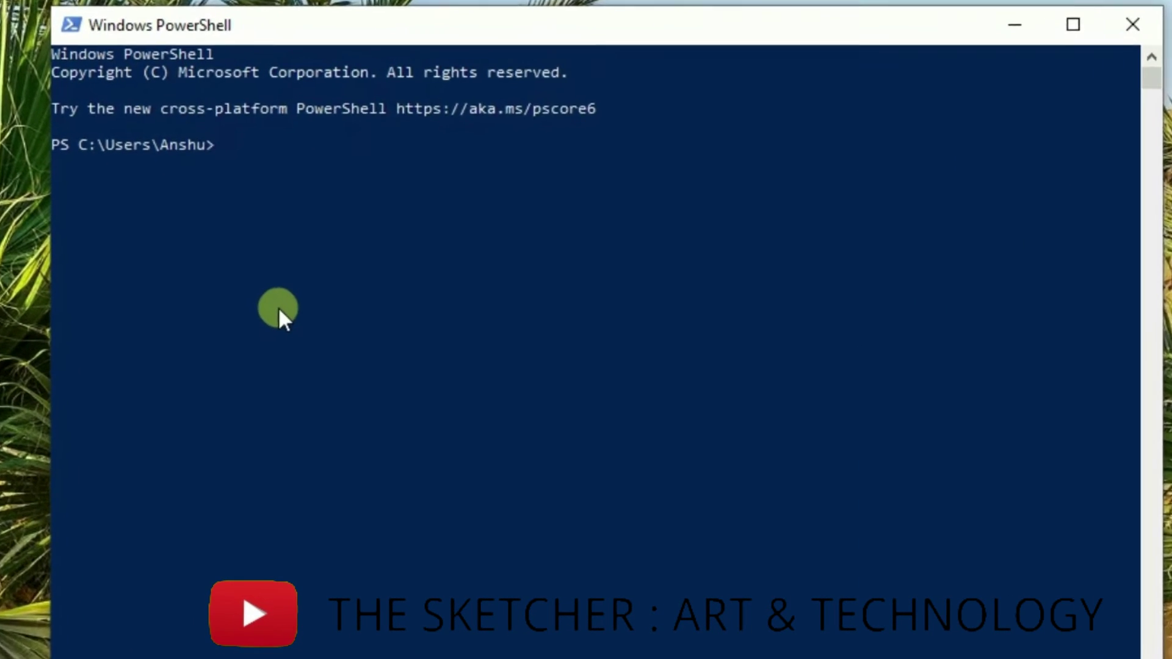
Check the BitLocker status of the drives by running manage-bde -status in PowerShell
type("manage-b")
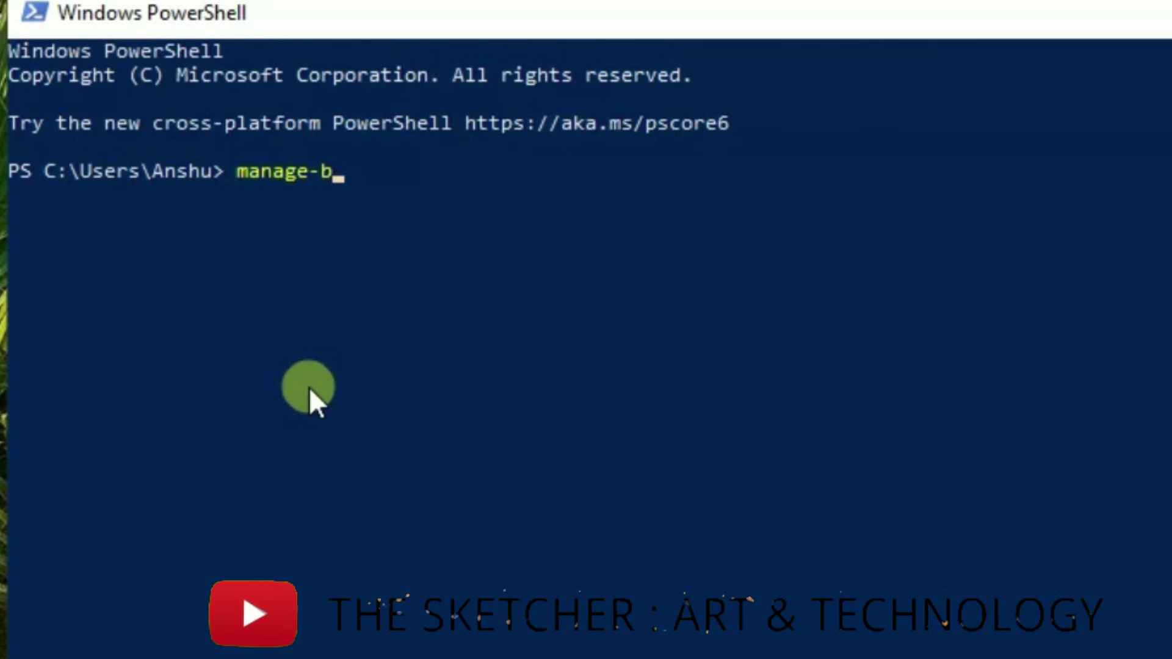
type("de ")
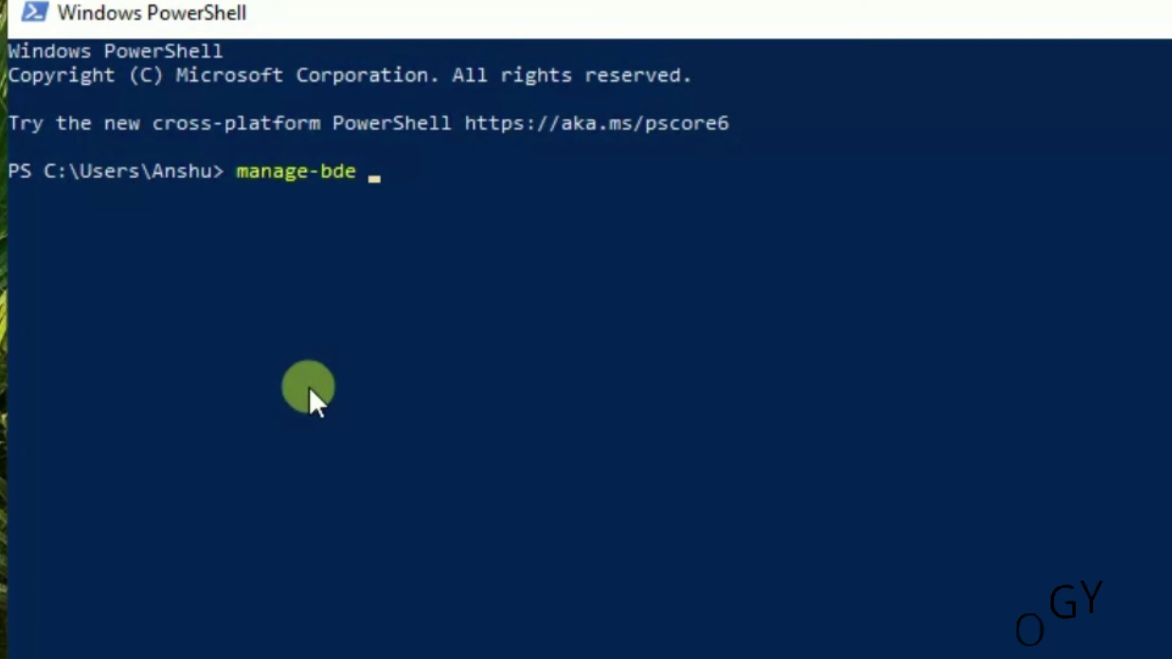
type("-status")
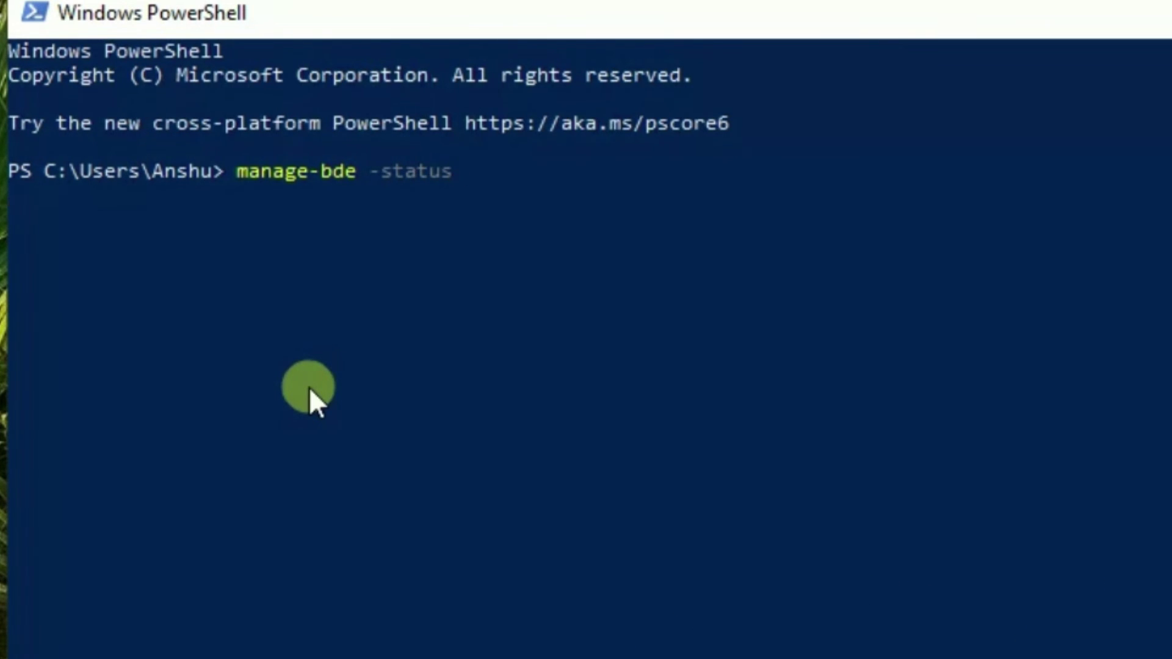
key("Return")
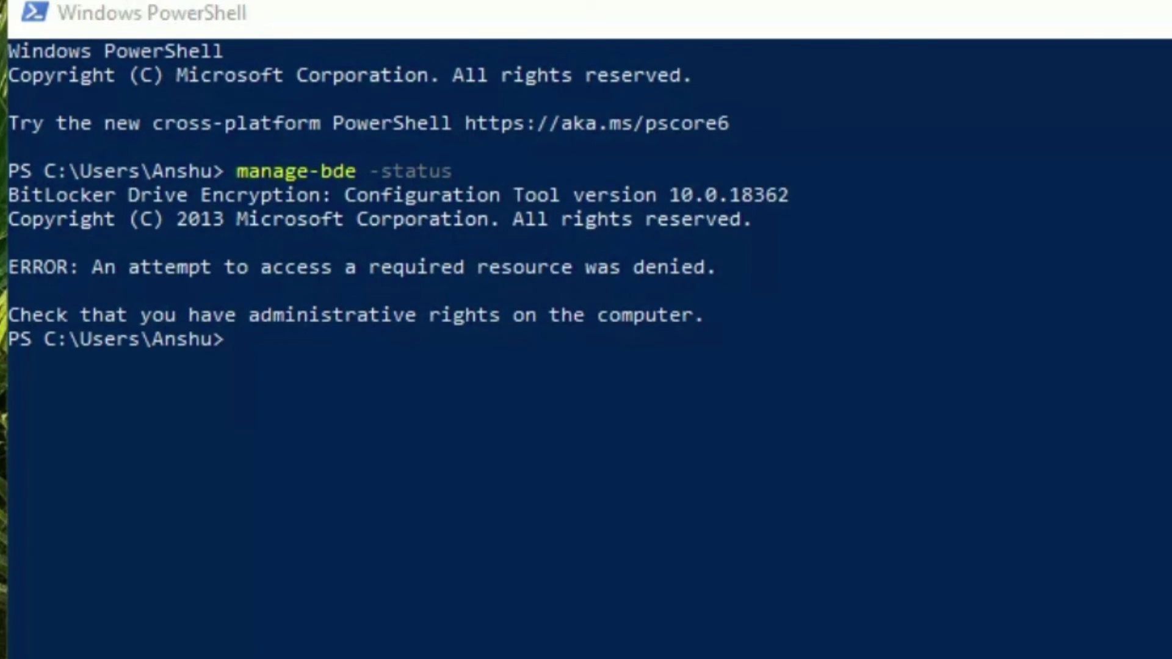